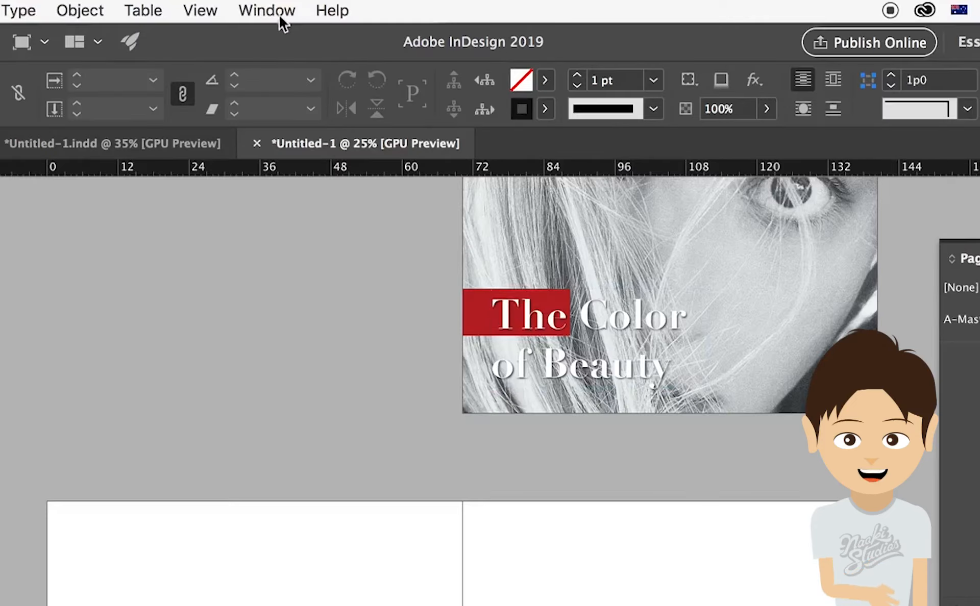
- Show the Pages panel and look through the document's blank spreads
left_click(277, 12)
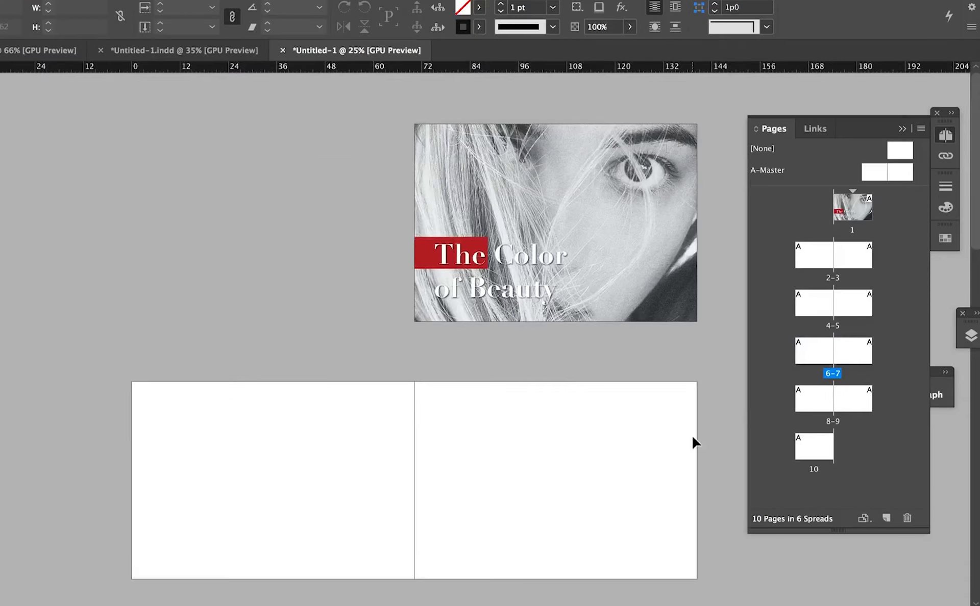
scroll(693, 438, "down", 10)
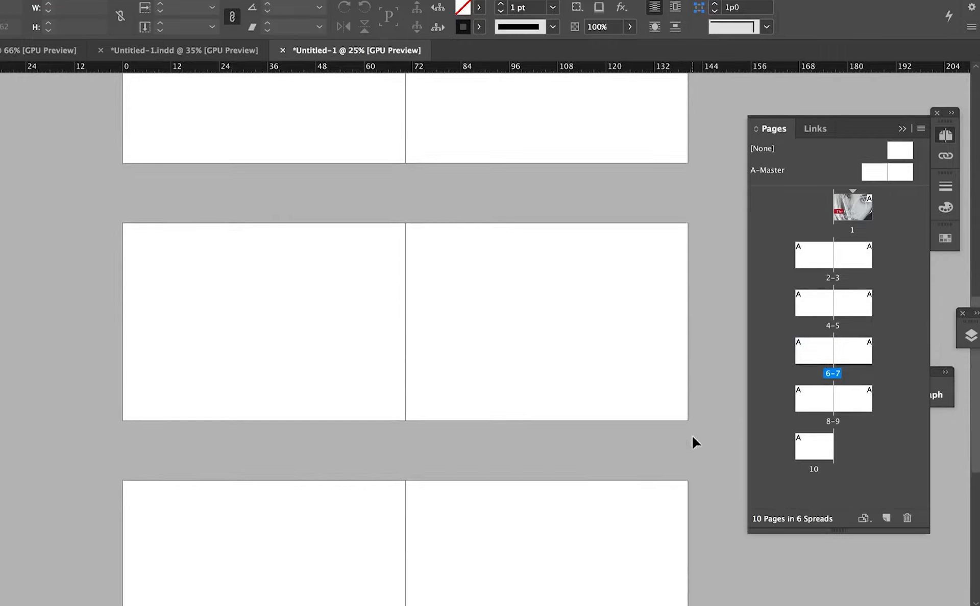
scroll(693, 438, "down", 5)
scroll(692, 438, "up", 15)
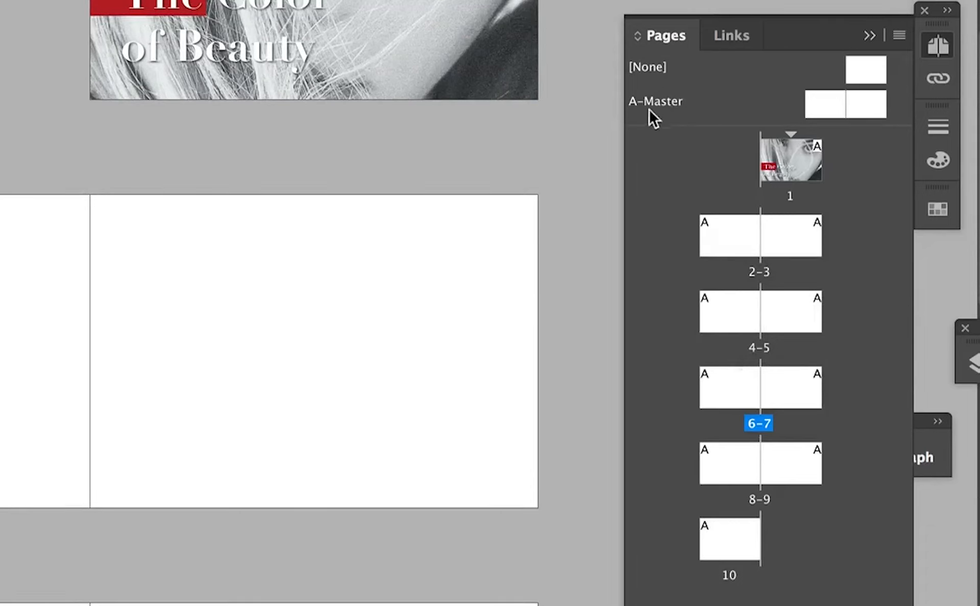
- Open the A-Master spread for editing and turn off preview to show its margin guides
double_click(824, 102)
scroll(467, 408, "right", 5)
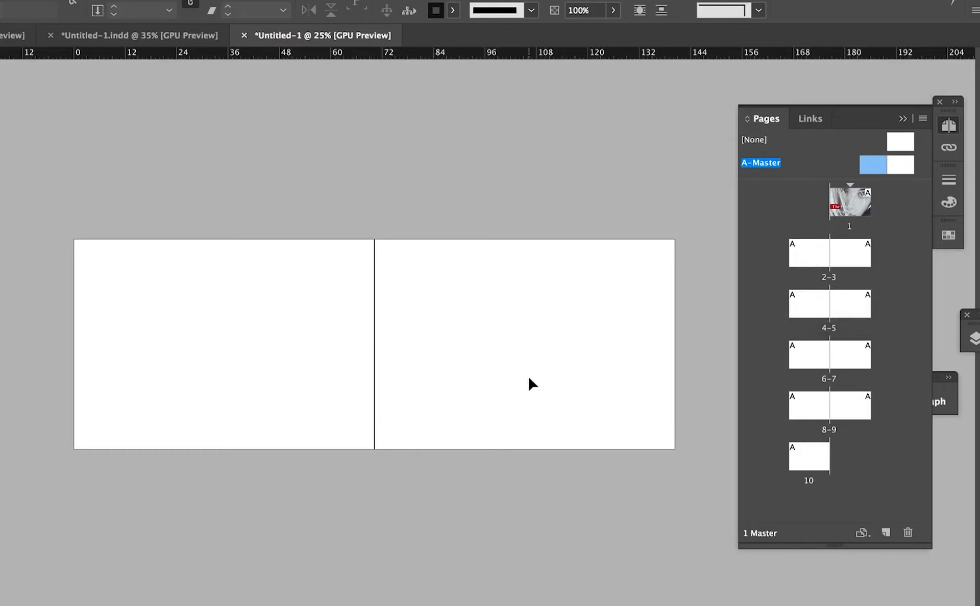
key("w")
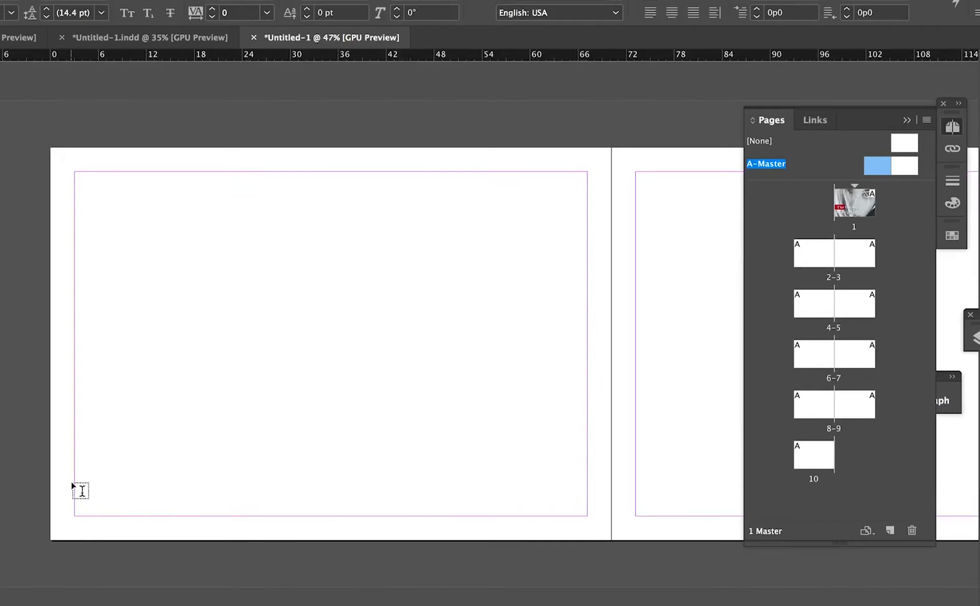
- Add a text frame reading "The Color of Beauty" near the lower-left margin corner of the left master page
left_click_drag(75, 481, 224, 509)
type("The Color of Beauty")
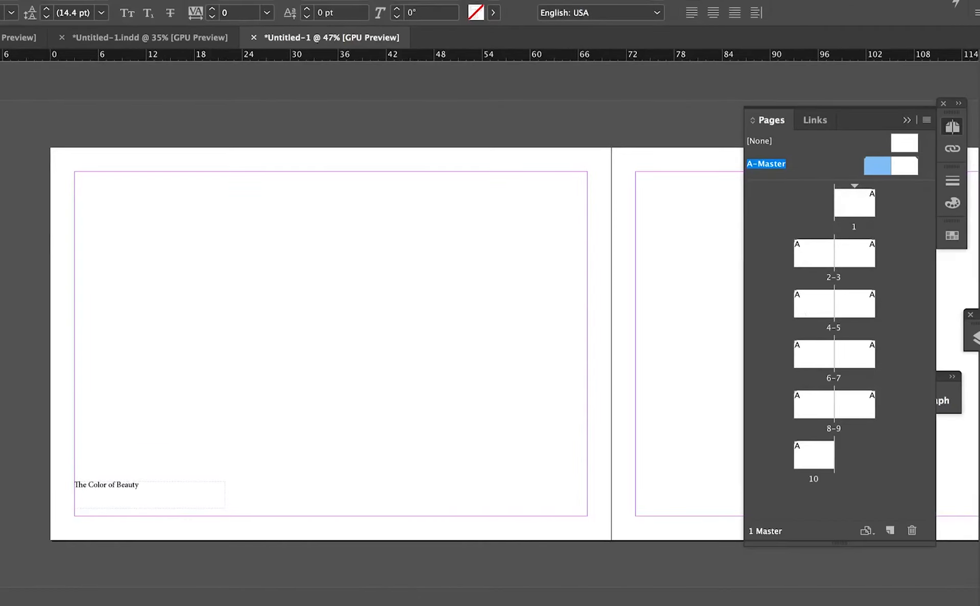
key("Escape")
- Enlarge the left master page's footer text and seat its shortened frame on the lower margin guide
key("super+t")
key("Up")
key("Up")
key("Up")
key("Up")
left_click(88, 99)
left_click_drag(150, 508, 193, 510)
left_click(192, 450)
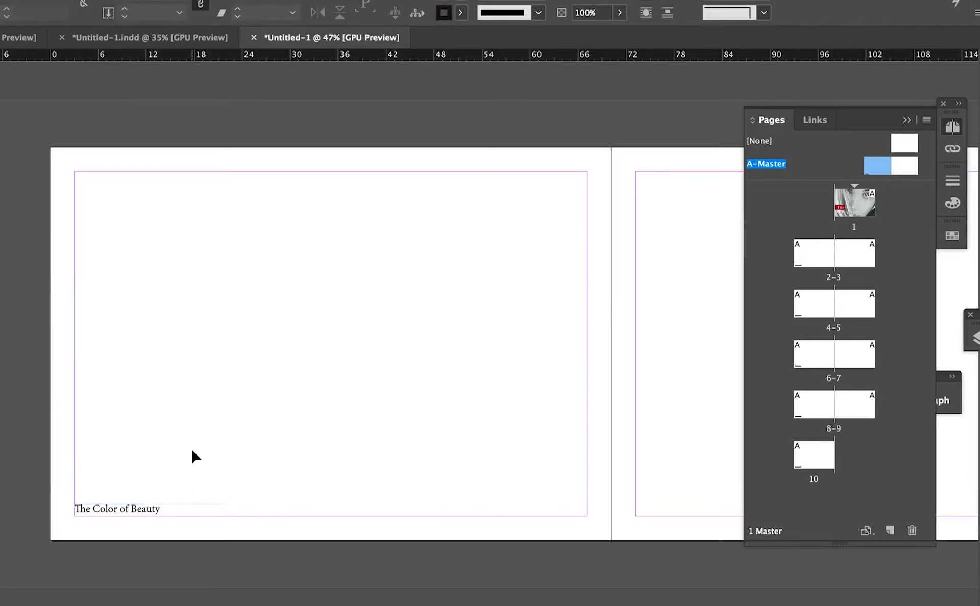
- Go to spread 2-3 and check in preview how the left-page footer appears across the spreads
double_click(814, 253)
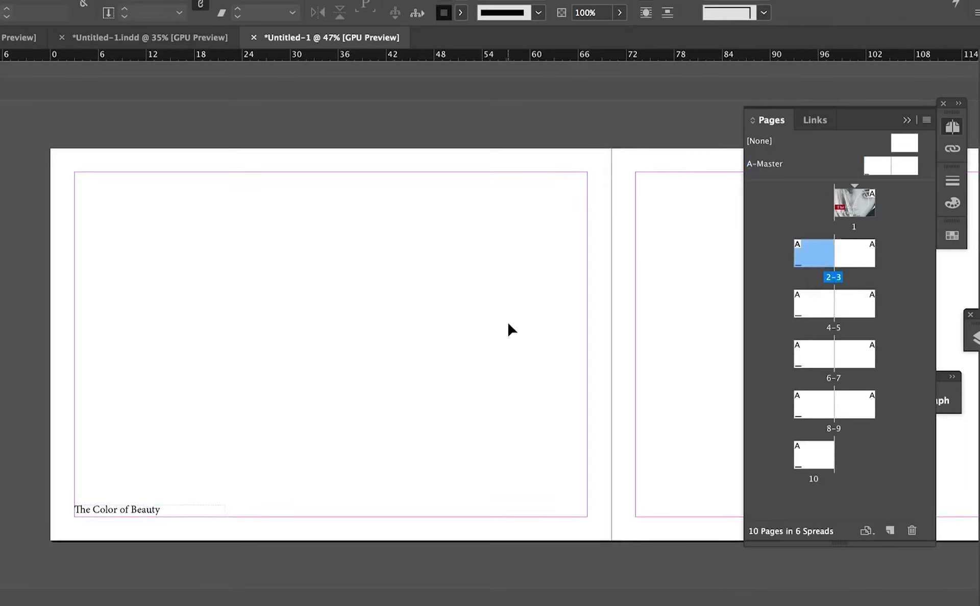
key("super+minus")
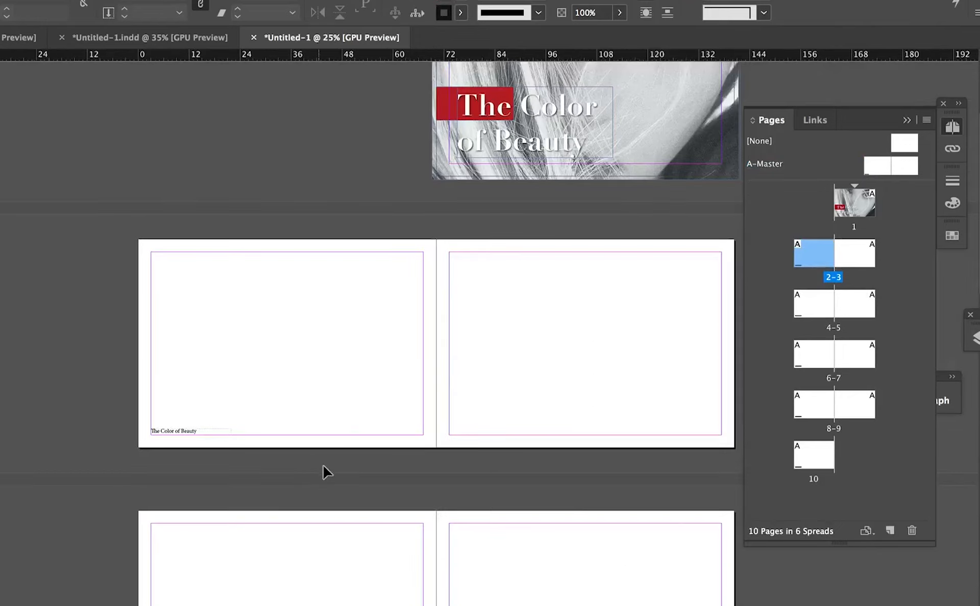
key("w")
scroll(322, 464, "down", 3)
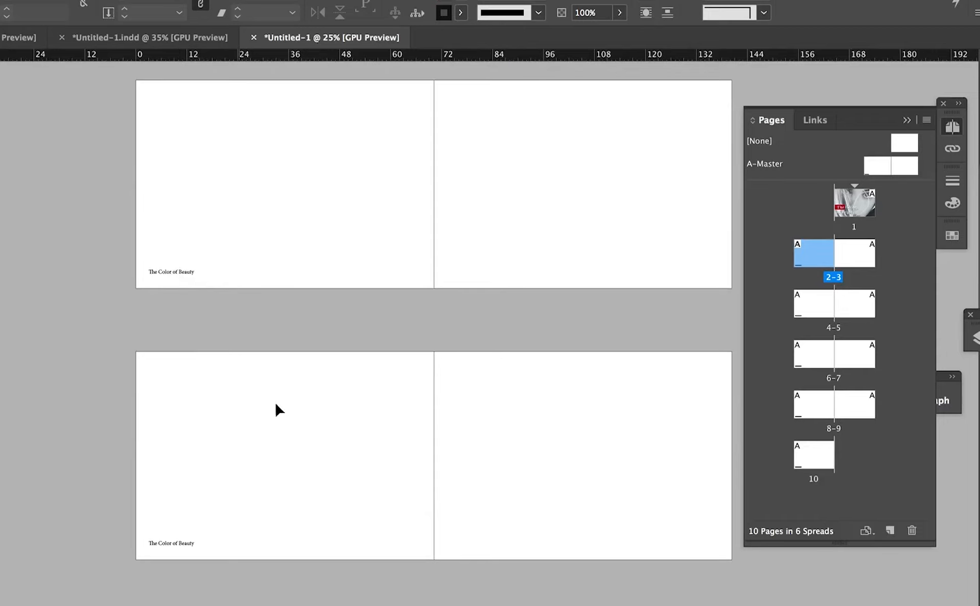
scroll(284, 415, "down", 5)
scroll(284, 415, "down", 3)
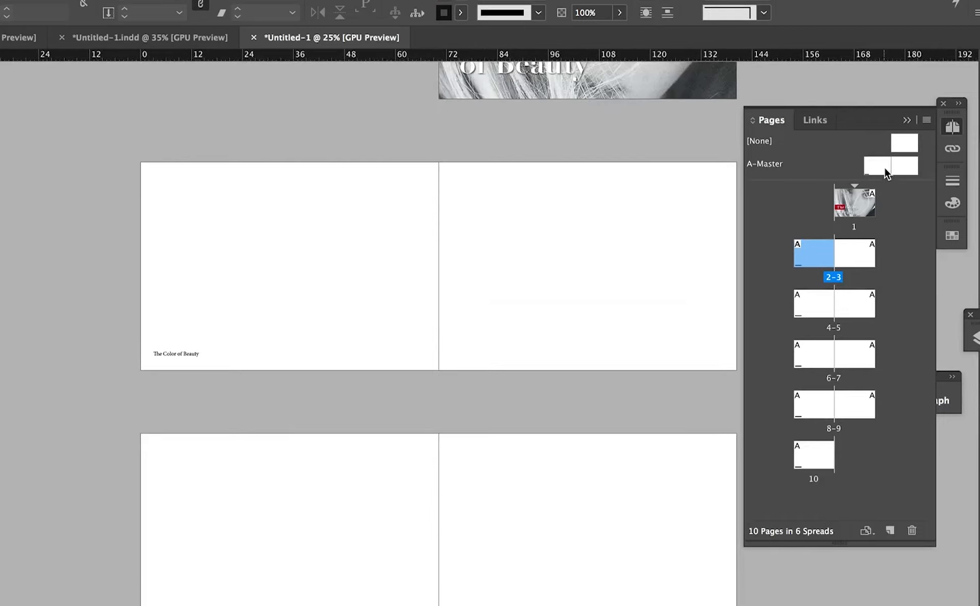
- Copy the A-Master footer text frame and place the duplicate in the lower-right margin corner of the right master page
double_click(885, 167)
scroll(538, 294, "right", 2)
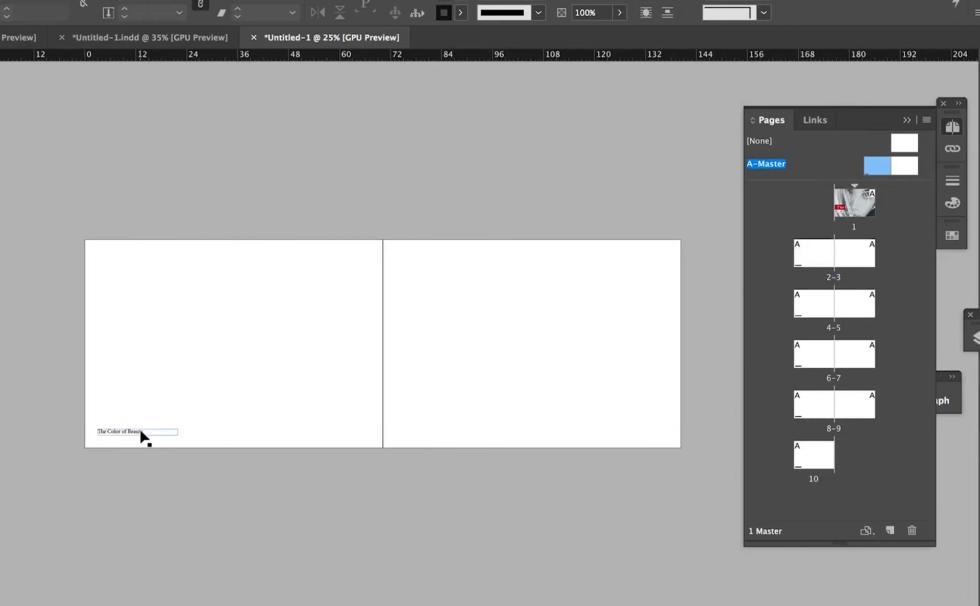
left_click_drag(287, 399, 341, 389)
key("w")
left_click(51, 503)
right_click(51, 503)
left_click(92, 155)
scroll(350, 349, "right", 12)
right_click(409, 395)
left_click(439, 402)
left_click_drag(430, 342, 448, 501)
- Right-align the text of the right master page's footer
left_click(920, 401)
left_click(733, 416)
left_click(844, 392)
left_click(949, 301)
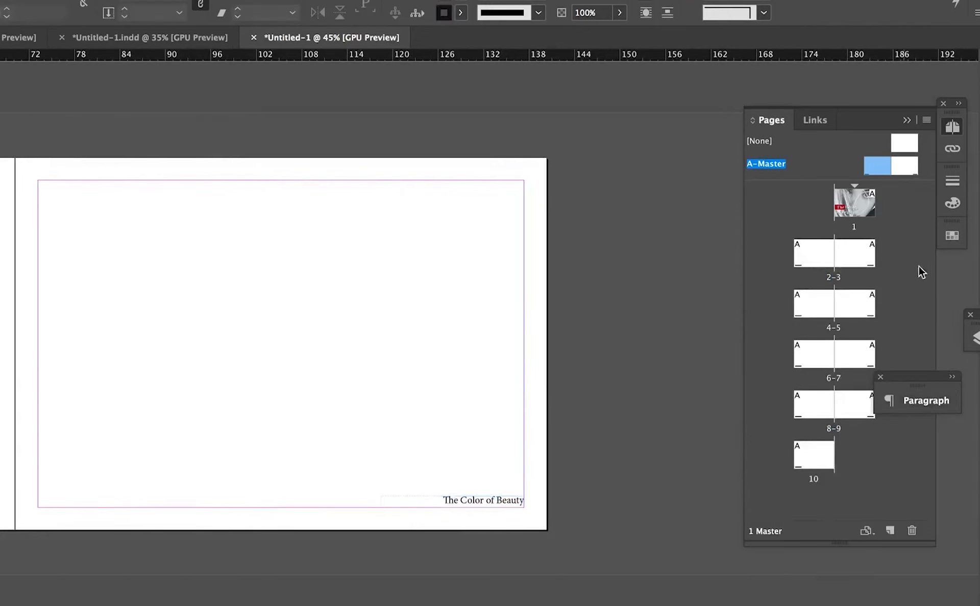
- Go to page 3 and examine the left and right footers across the document's spreads
left_click(857, 254)
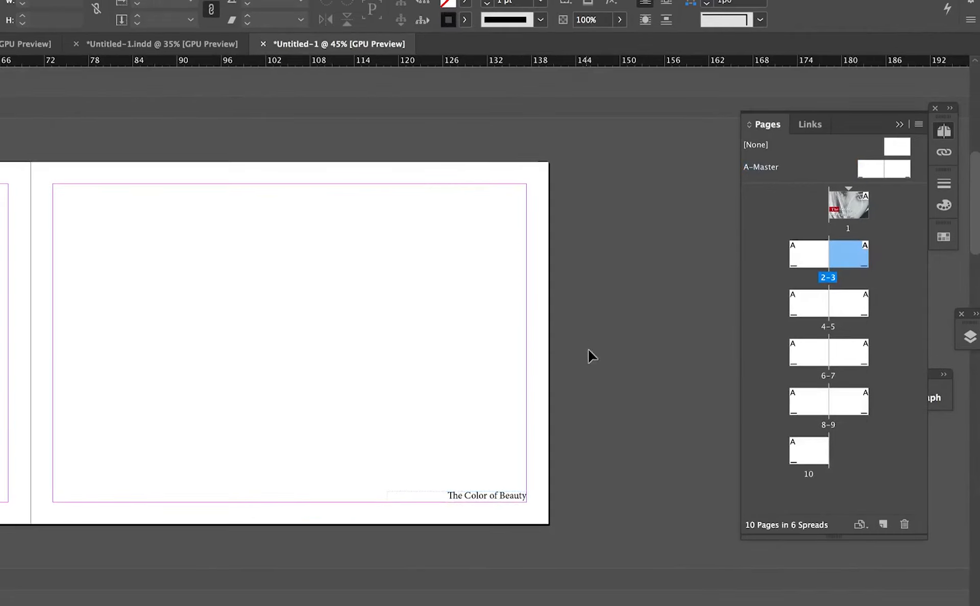
scroll(590, 355, "down", 10)
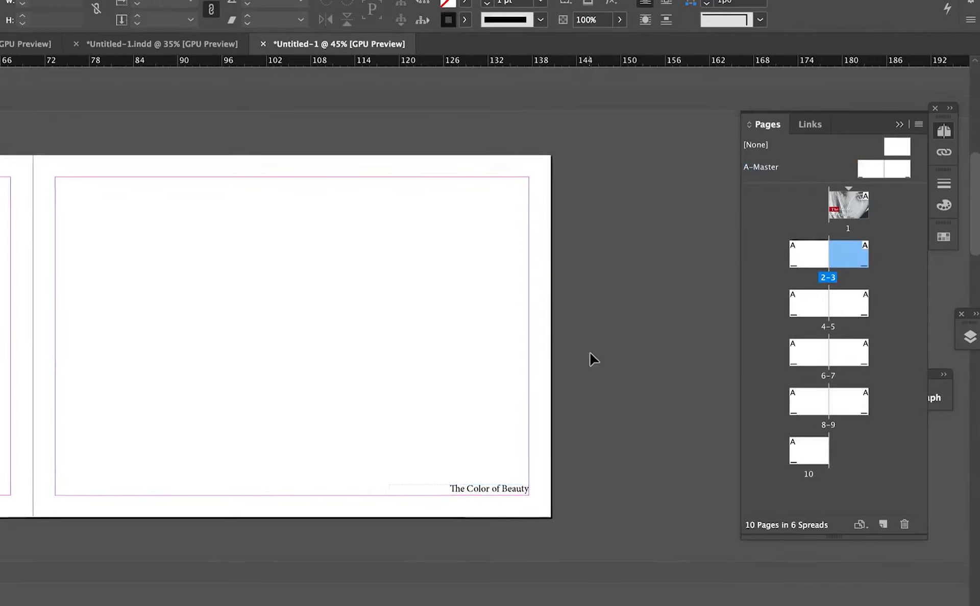
scroll(591, 353, "down", 4)
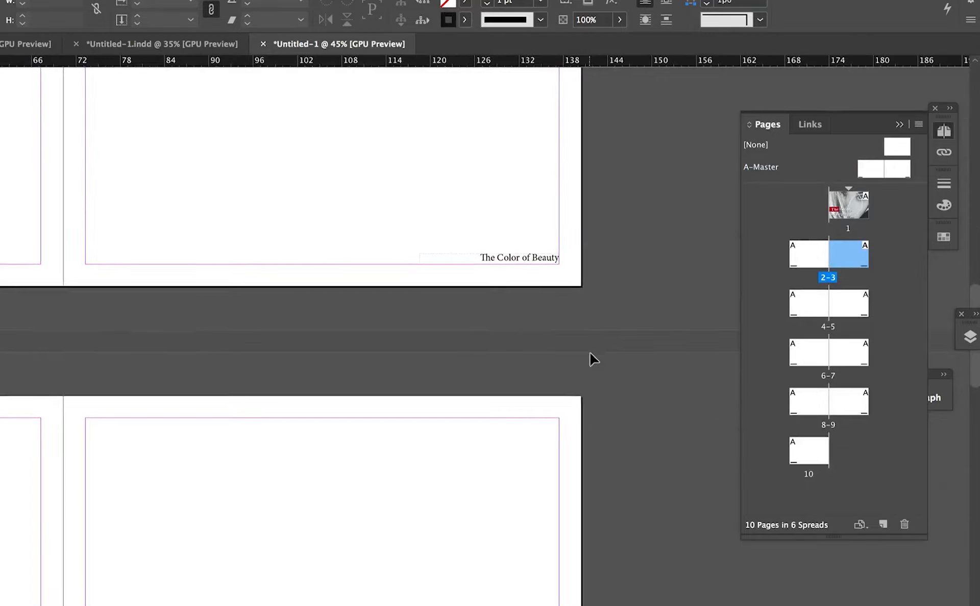
scroll(591, 354, "up", 3)
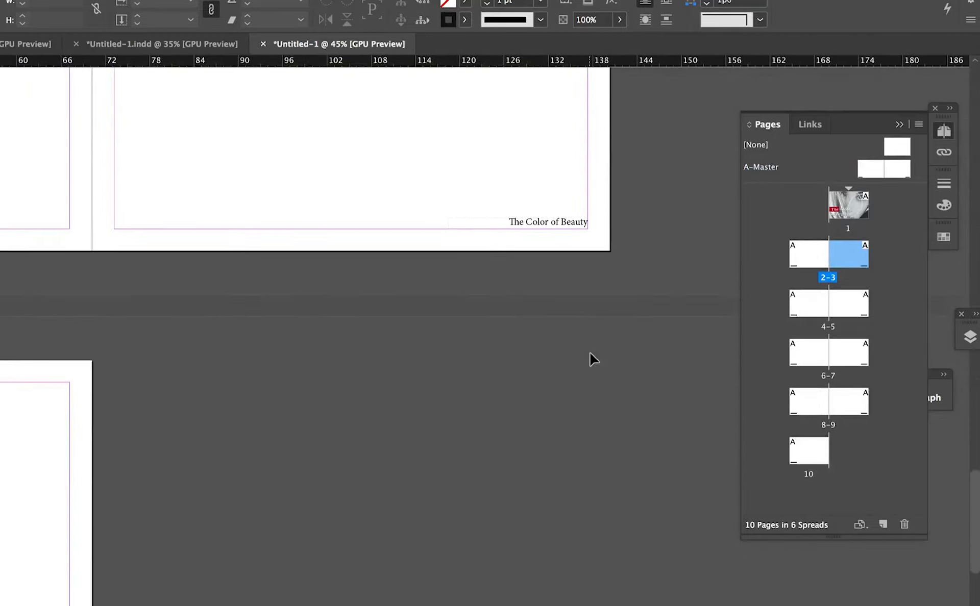
scroll(591, 353, "left", 2)
scroll(590, 354, "up", 6)
scroll(590, 353, "left", 3)
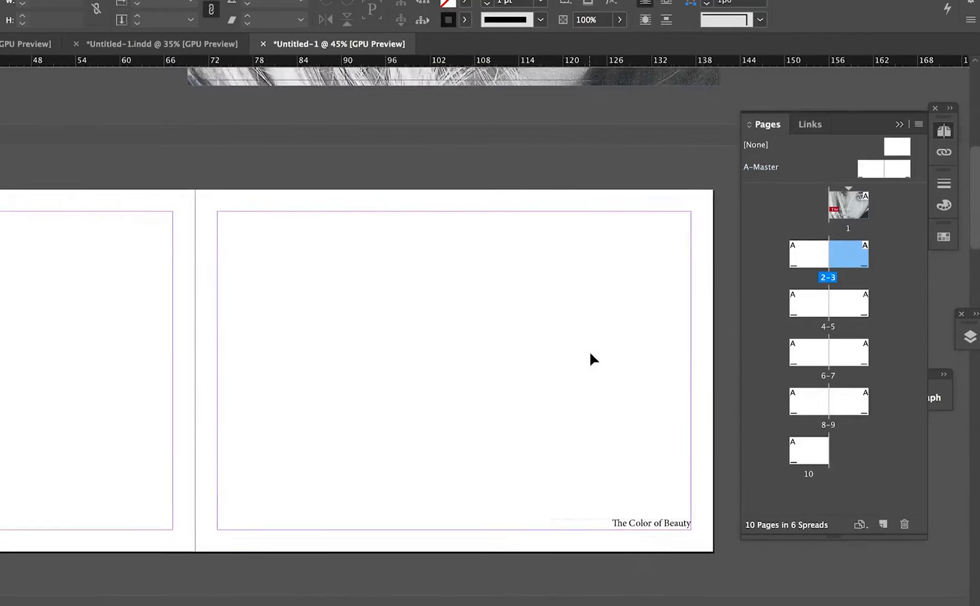
scroll(591, 353, "down", 5)
scroll(592, 355, "left", 2)
scroll(592, 355, "up", 1)
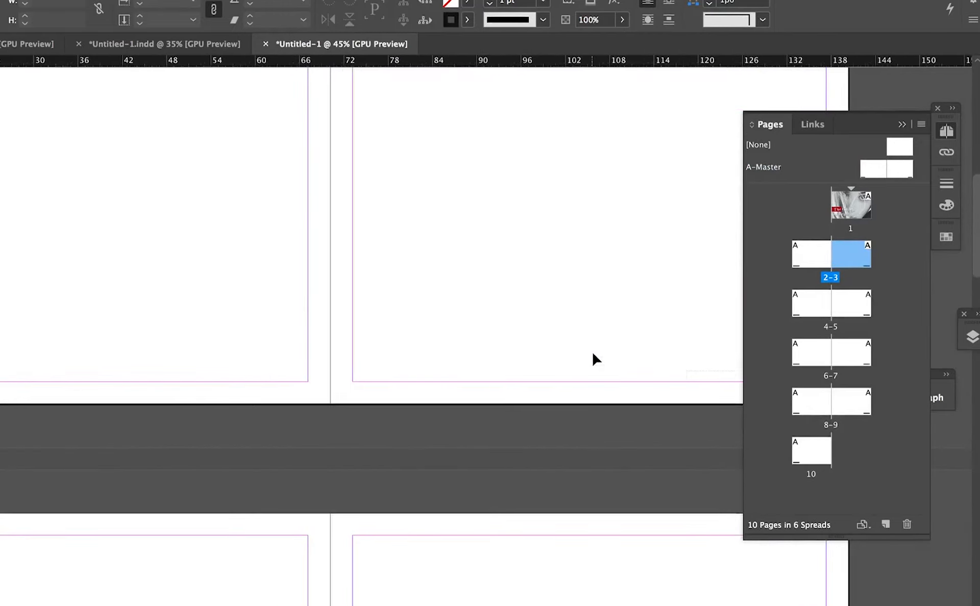
scroll(593, 355, "left", 4)
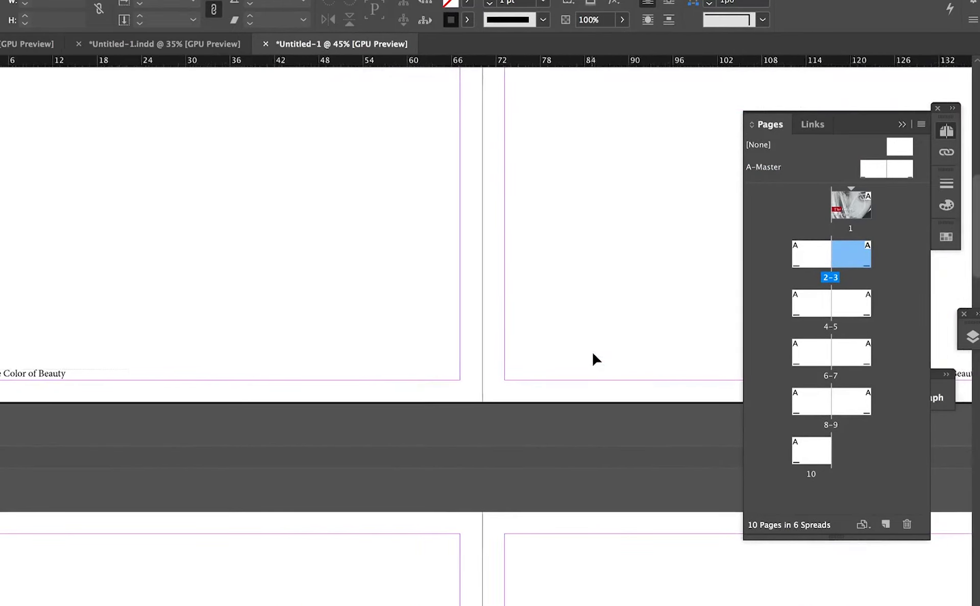
scroll(593, 355, "down", 1)
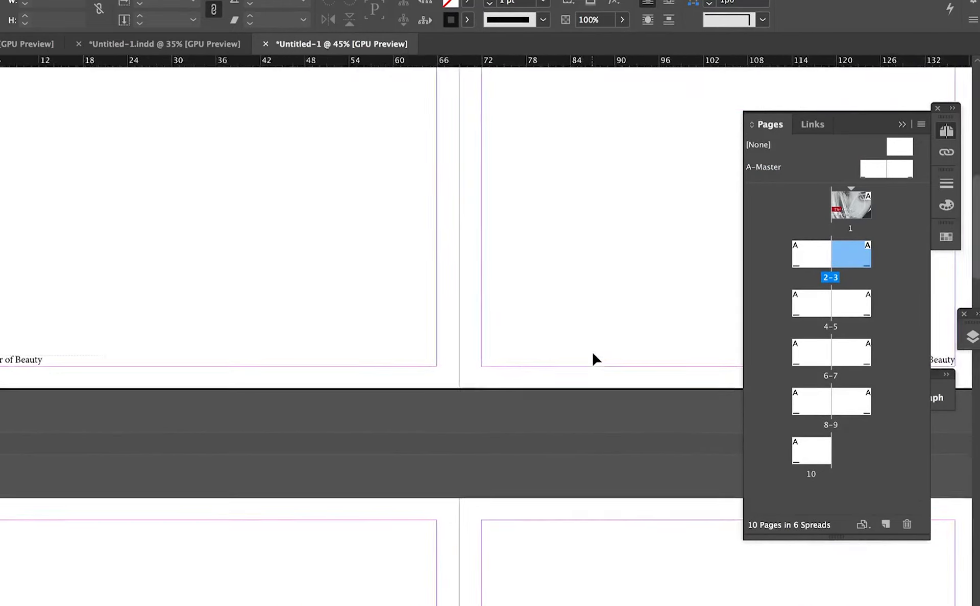
- On A-Master, draw a black, stroke-free bar about 1p6 high between the two footers, centered across the spread
left_click(879, 173)
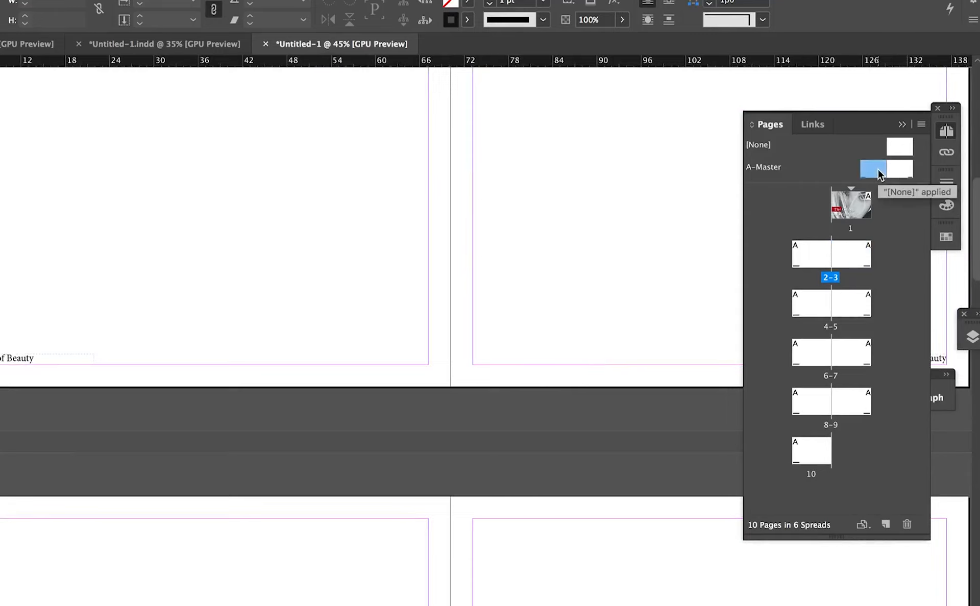
double_click(879, 174)
left_click(633, 281)
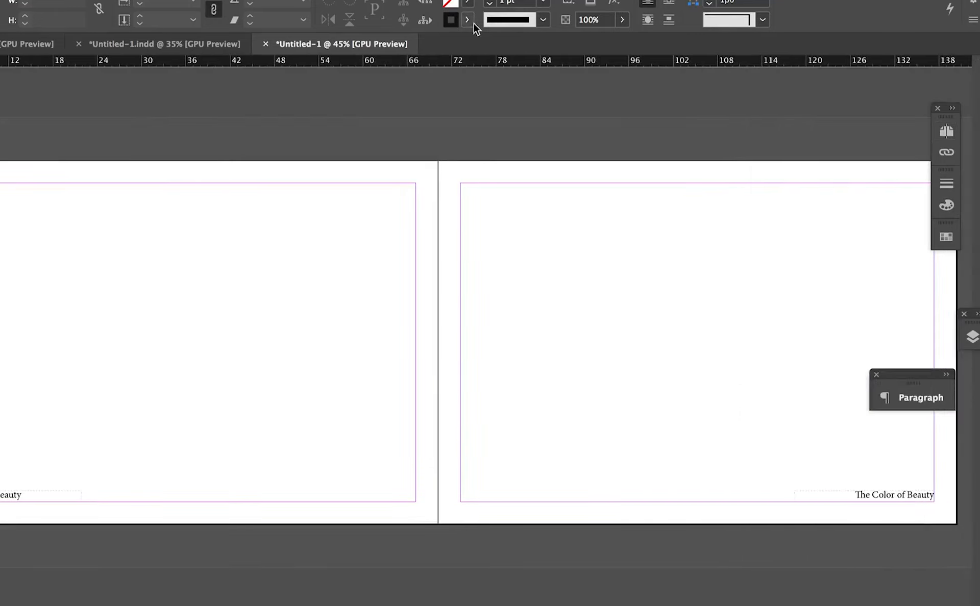
left_click(467, 19)
left_click(307, 69)
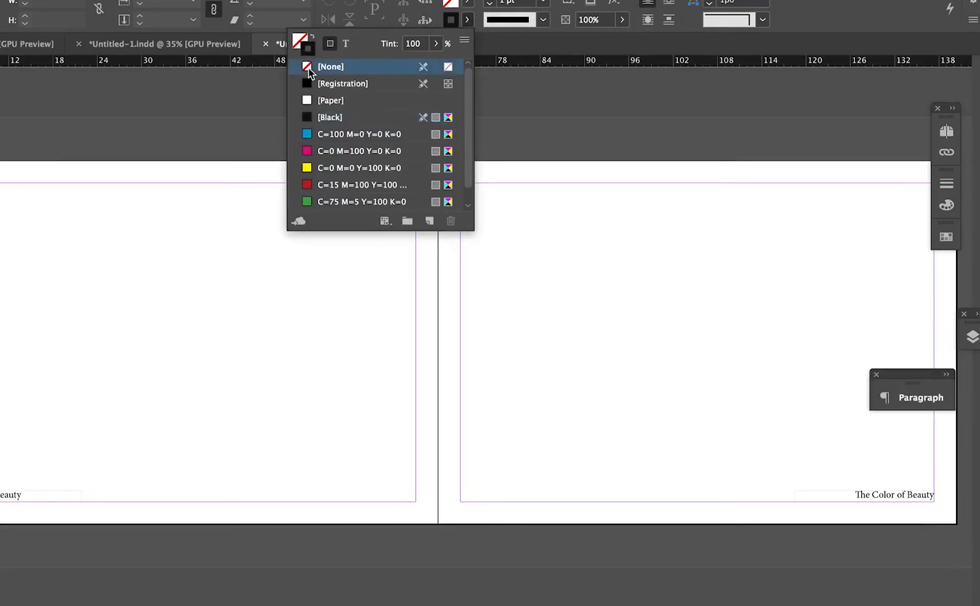
left_click(299, 40)
left_click(332, 98)
left_click(259, 434)
mouse_move(84, 491)
left_mouse_down()
mouse_move(663, 491)
mouse_move(738, 502)
left_mouse_up()
left_click_drag(575, 499, 577, 498)
- Lower the opacity of the footer bar until it is mid-gray
left_click(622, 20)
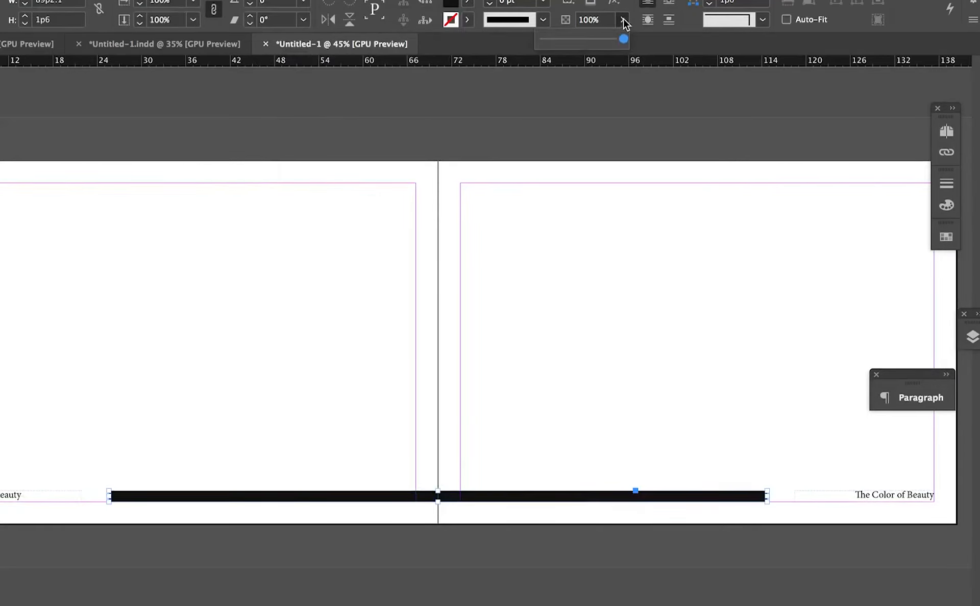
left_click_drag(628, 40, 569, 40)
left_click(461, 469)
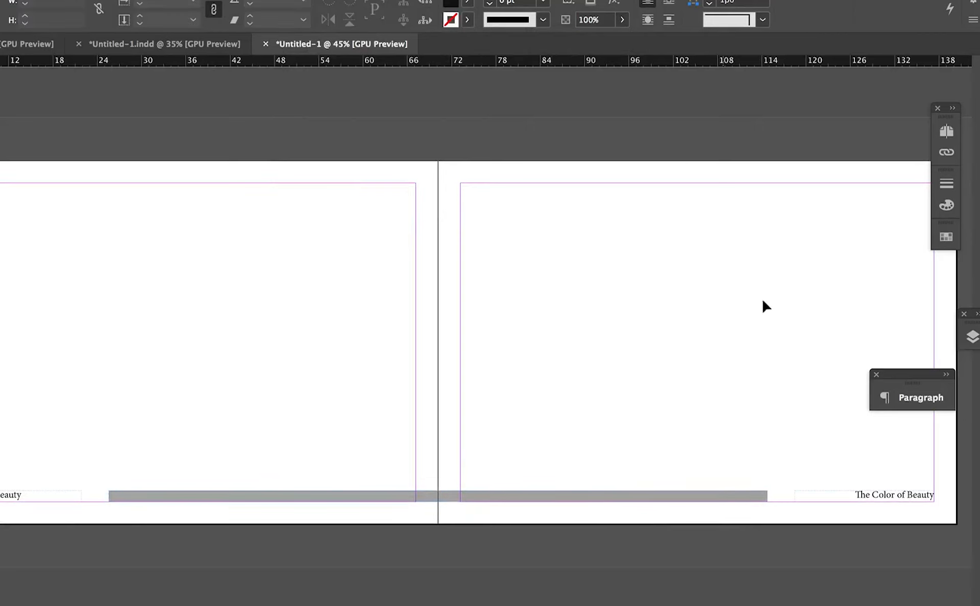
- Go to spread 2-3 in preview and check the gray bar and footers on every page through page 10
left_click(947, 130)
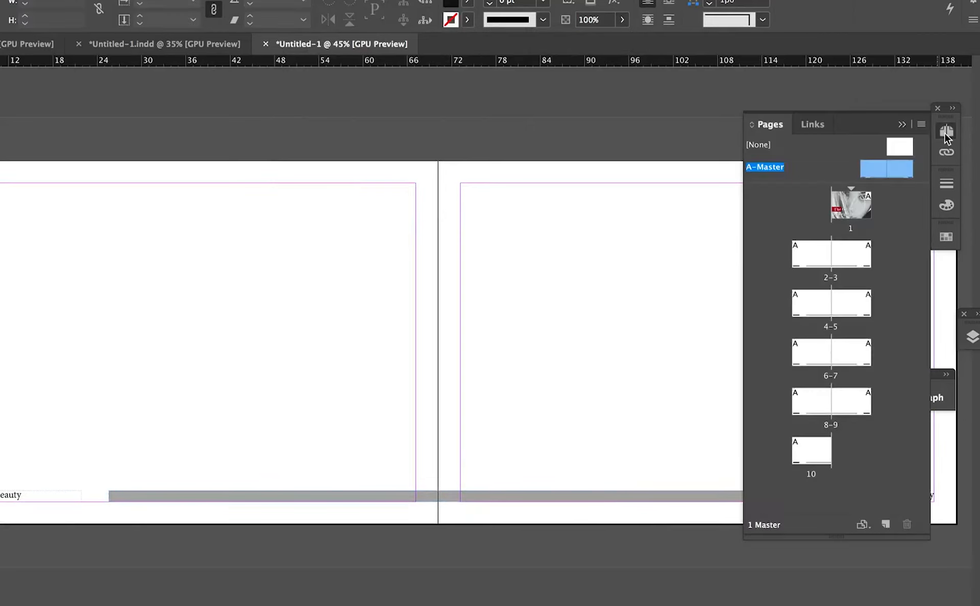
double_click(814, 252)
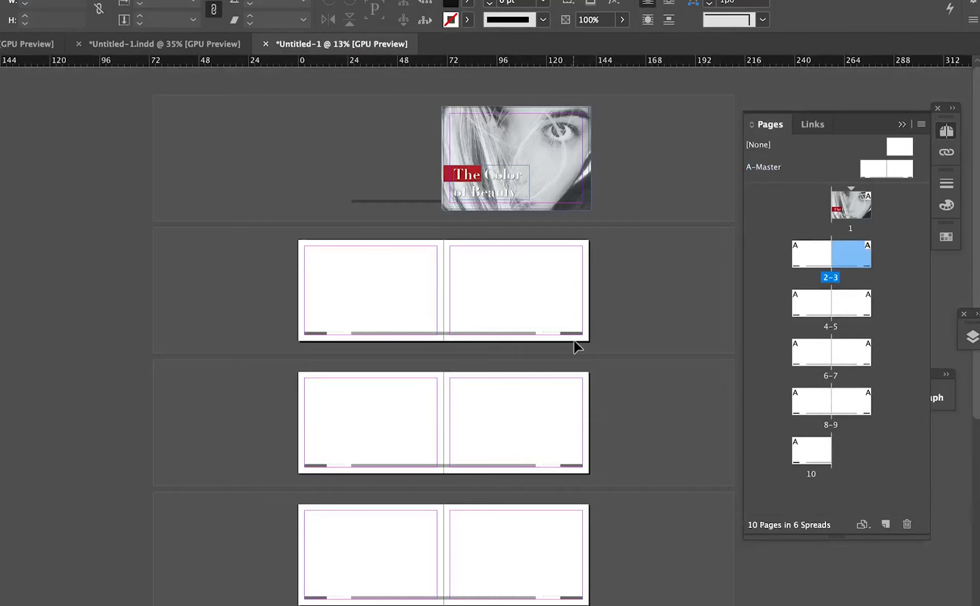
key("w")
key("ctrl+equal")
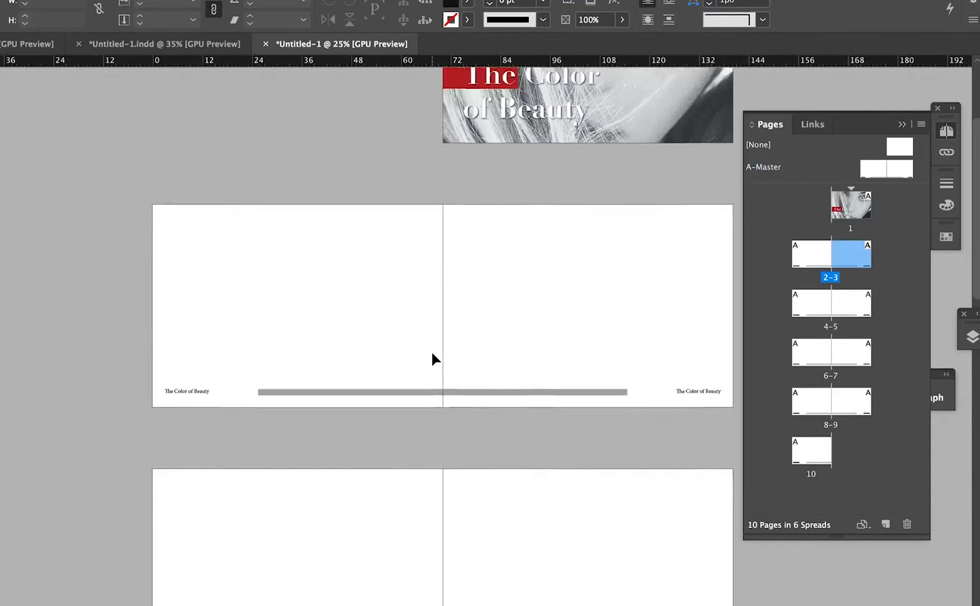
scroll(432, 354, "down", 8)
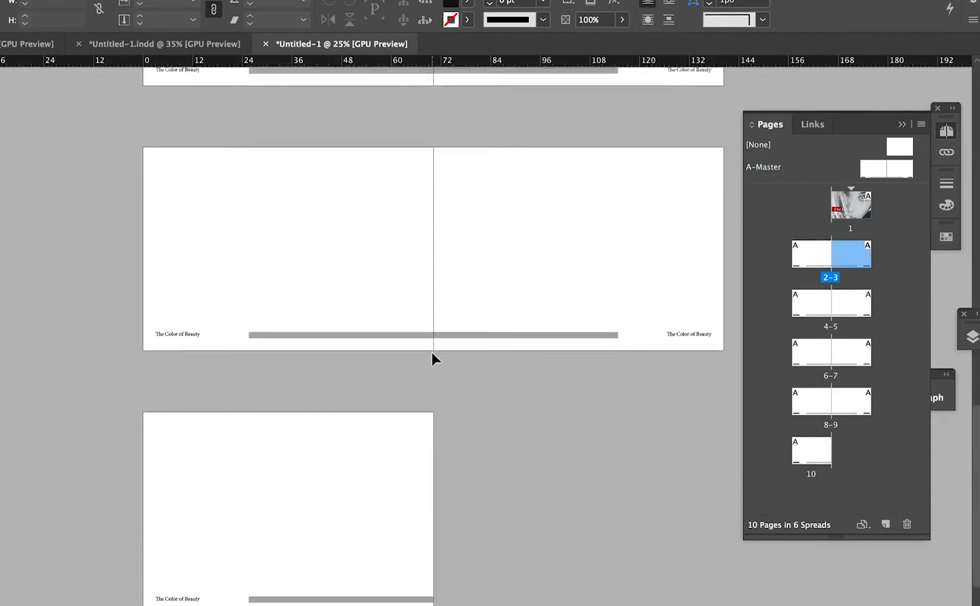
scroll(433, 354, "down", 1)
scroll(432, 353, "up", 4)
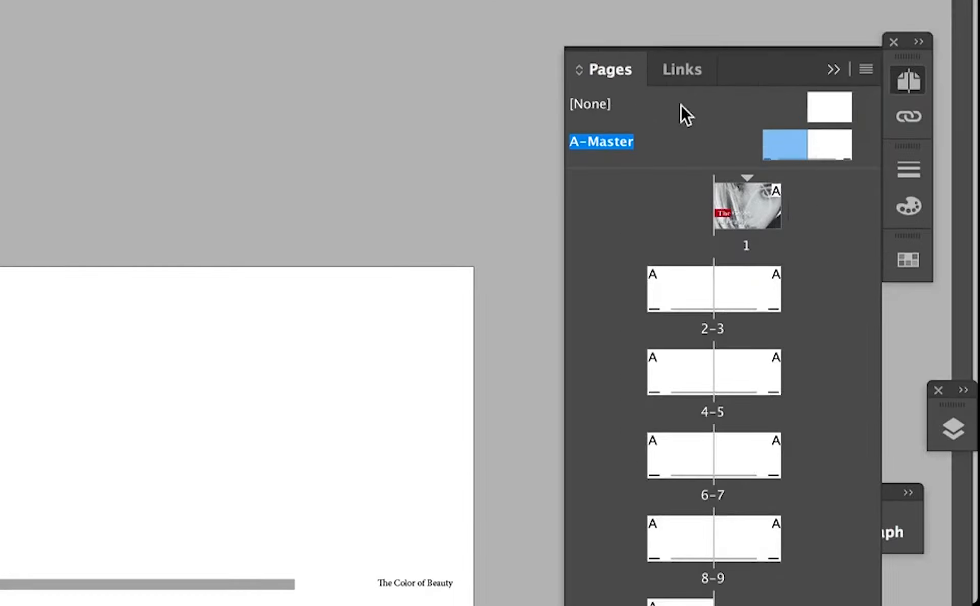
- Apply the [None] master to page 1 and page 10
left_click_drag(823, 105, 770, 153)
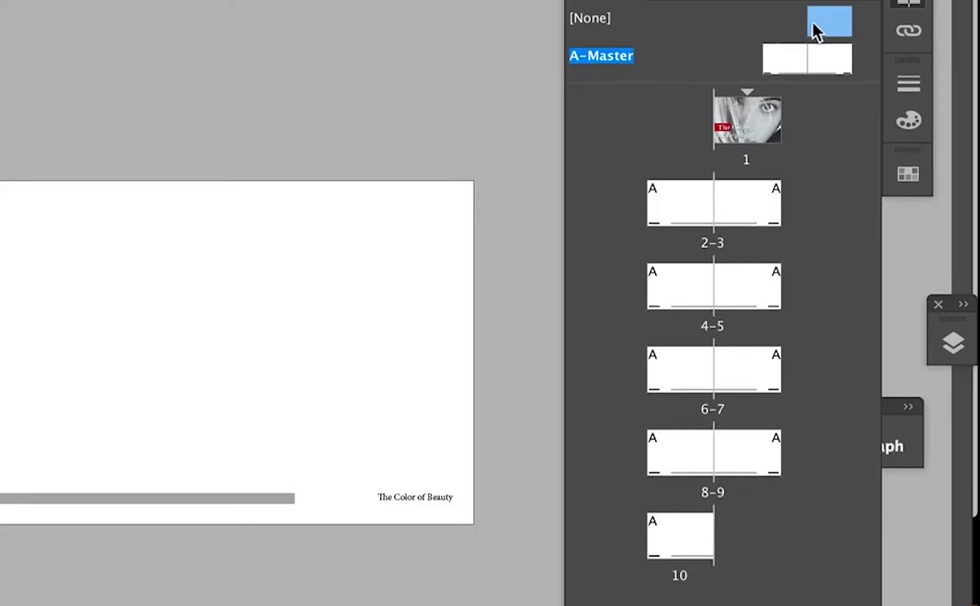
mouse_move(831, 22)
left_mouse_down()
mouse_move(729, 494)
mouse_move(667, 541)
left_mouse_up()
left_click(680, 539)
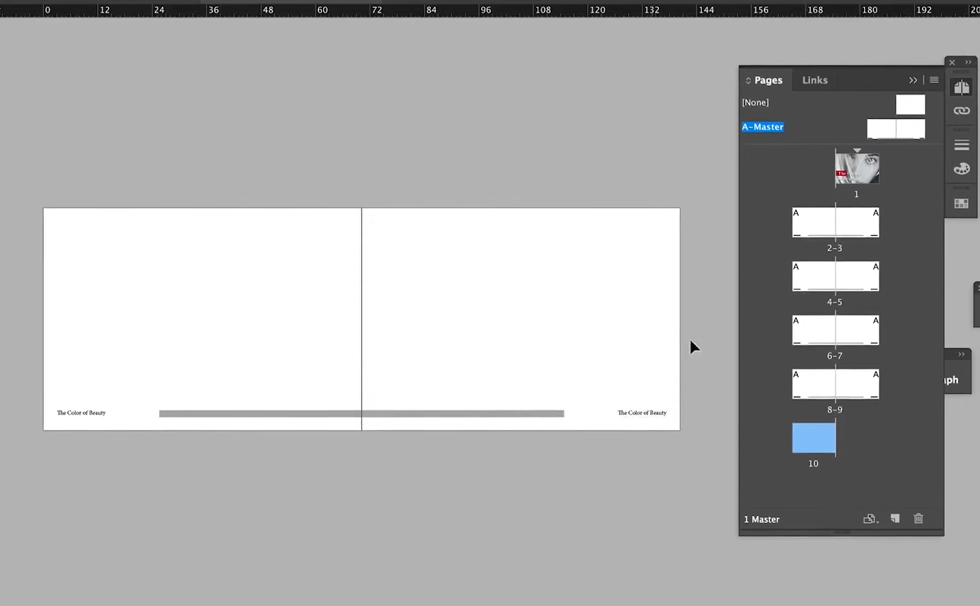
- Go to spread 8-9 and compare the last page without a master to the spreads using A-Master
double_click(814, 387)
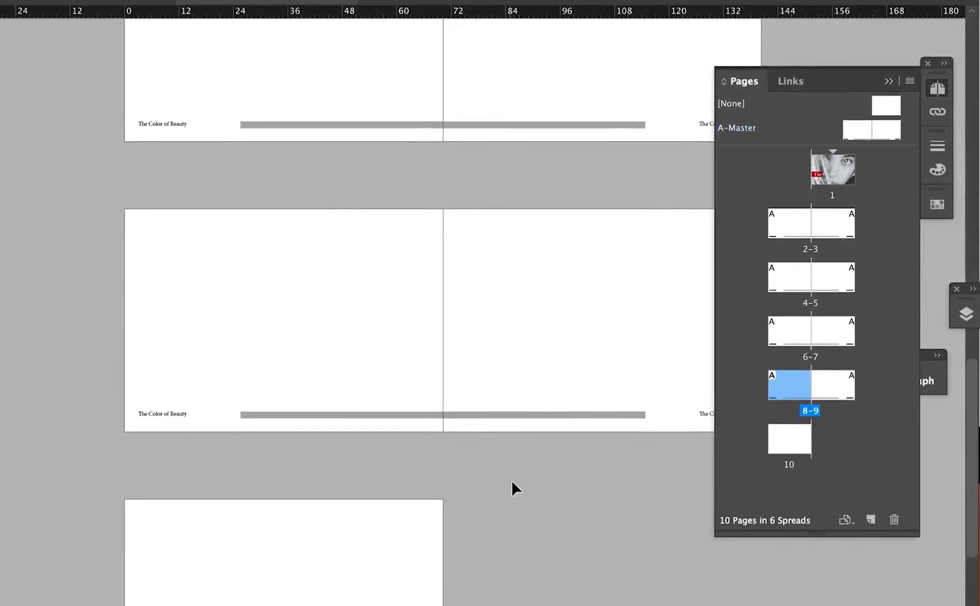
right_click(513, 480)
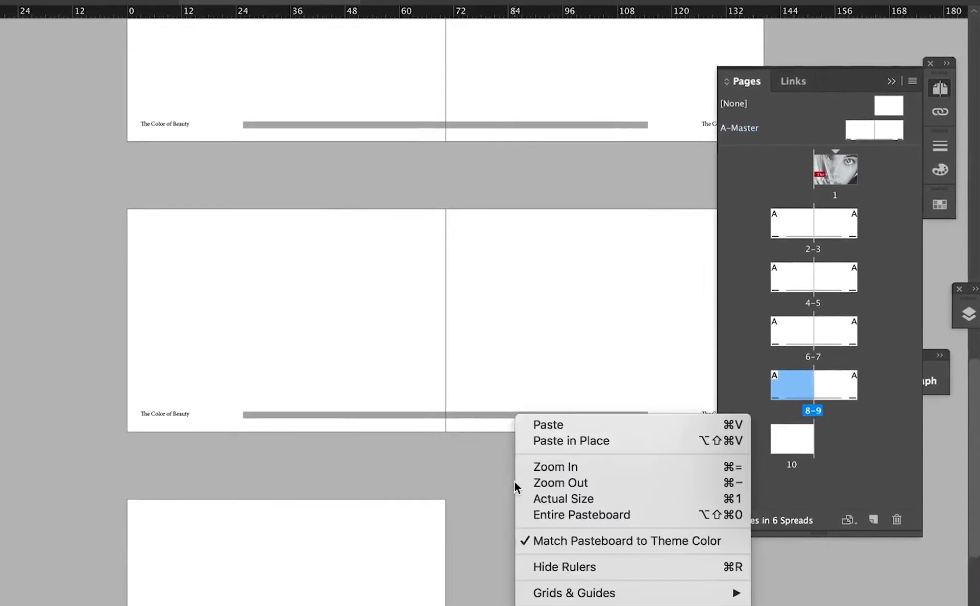
left_click(482, 496)
scroll(484, 494, "down", 5)
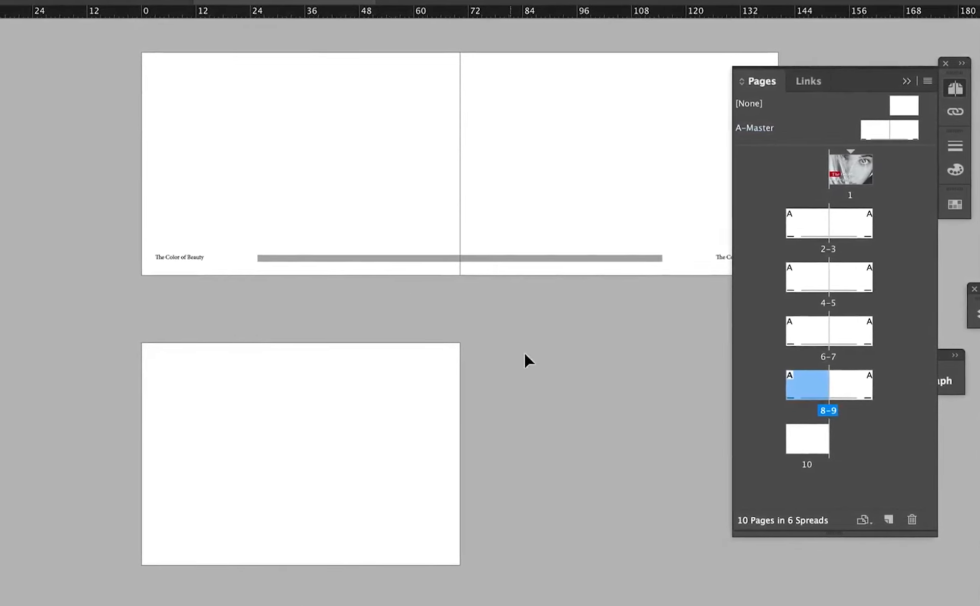
scroll(479, 403, "right", 3)
scroll(480, 405, "down", 5)
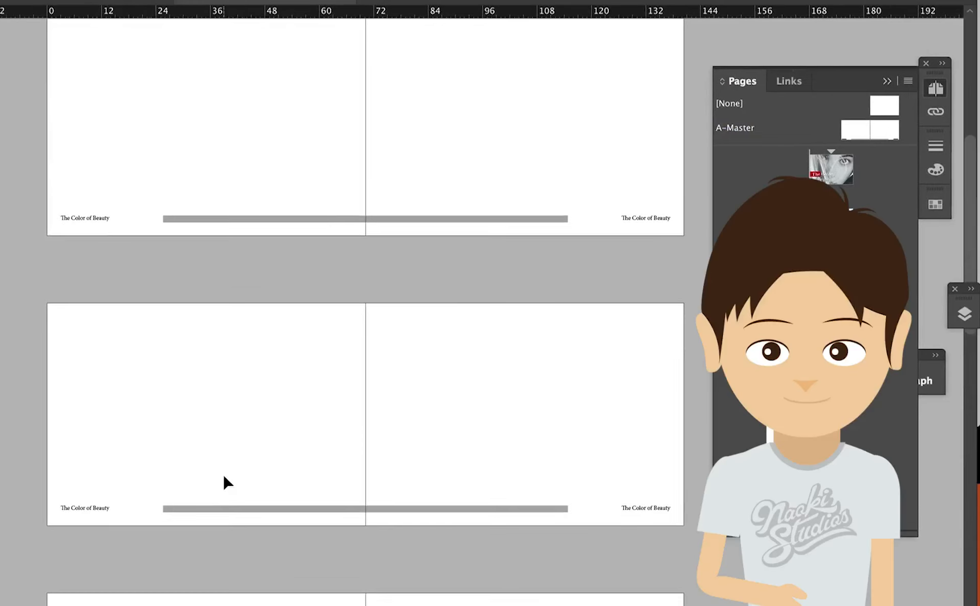